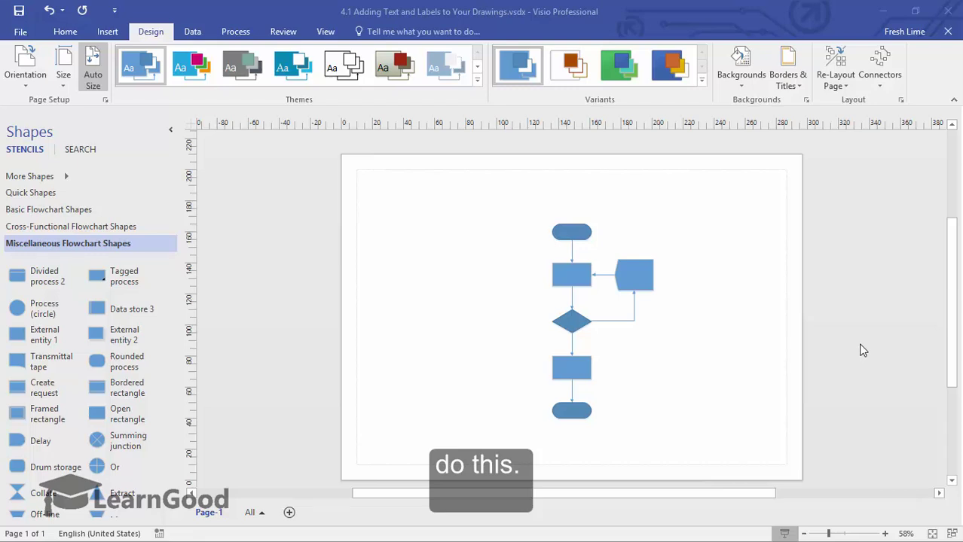
- Type 'Start' into the top terminator shape and fit the page in view
double_click(566, 234)
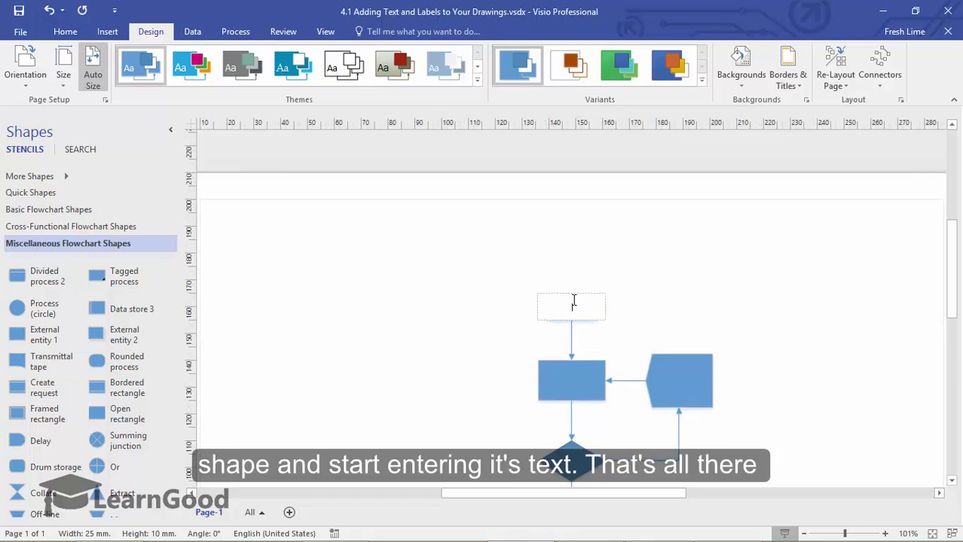
text(Start)
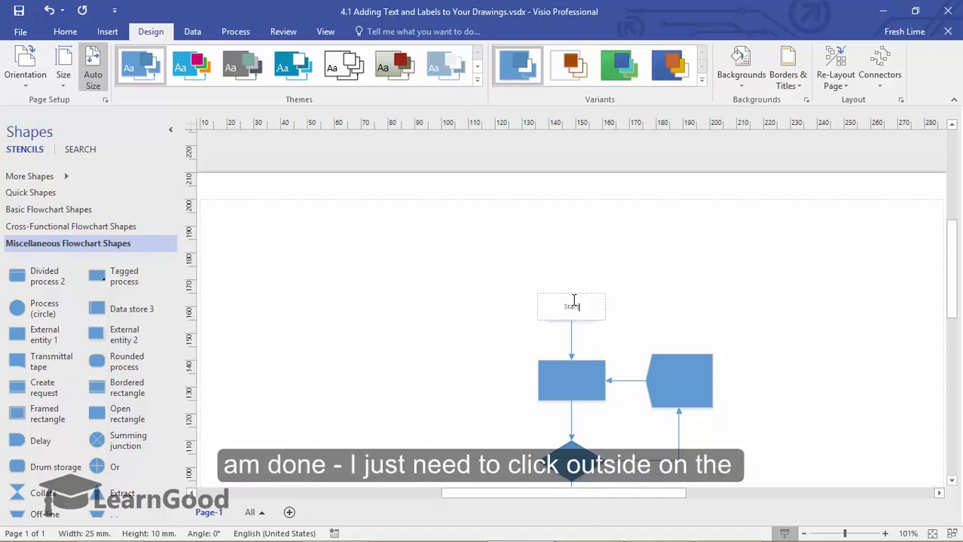
click(472, 325)
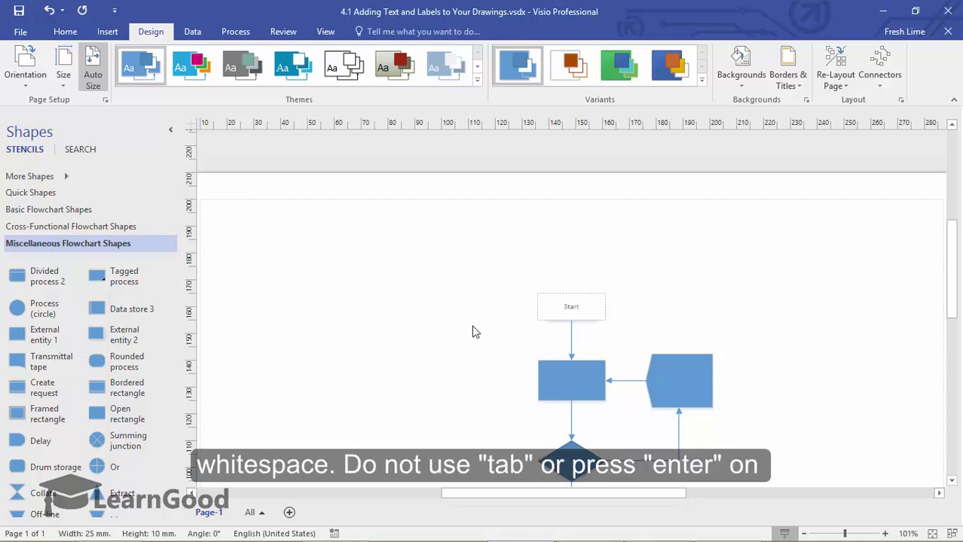
key(ctrl+shift+w)
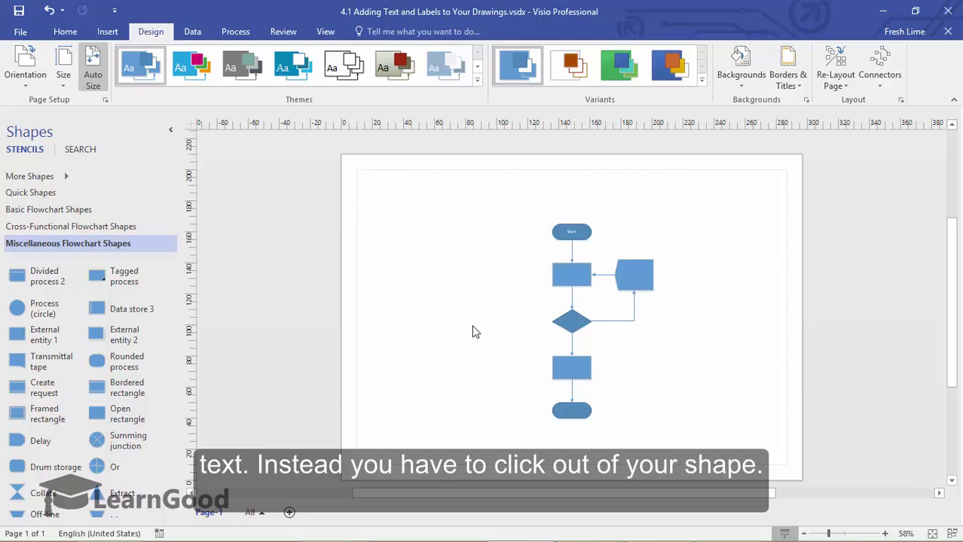
- Enter 'Receive UserID and Password from the User' as the first process rectangle's text
click(577, 276)
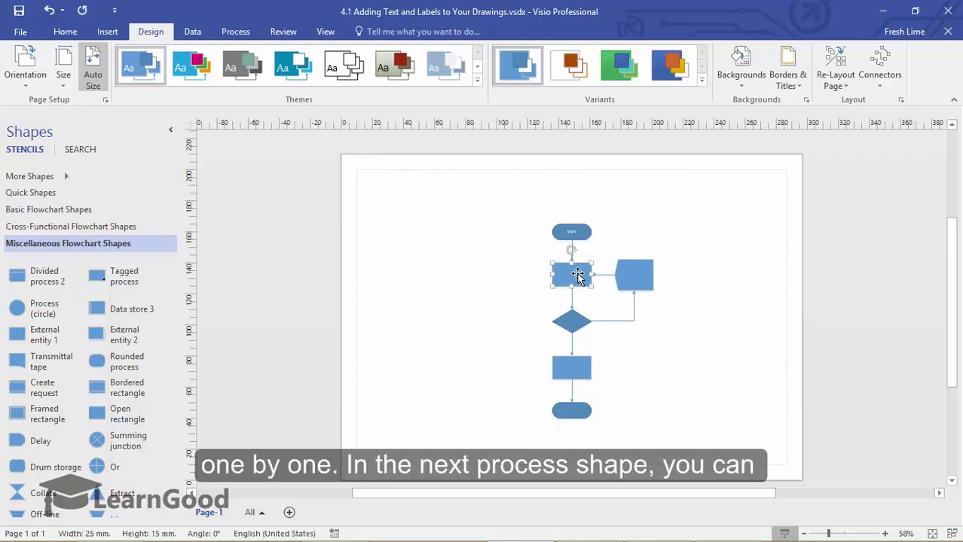
text(Receive UserID and Password from the User)
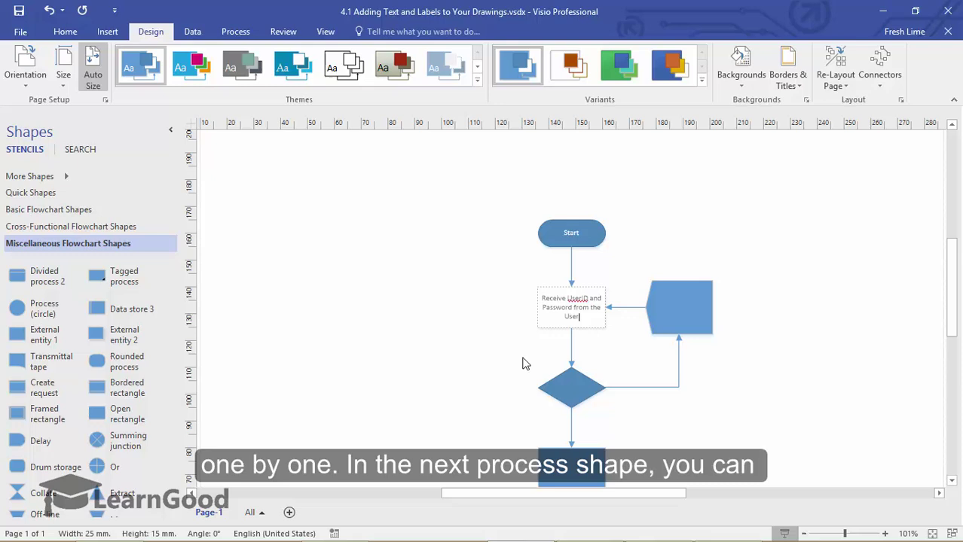
click(522, 364)
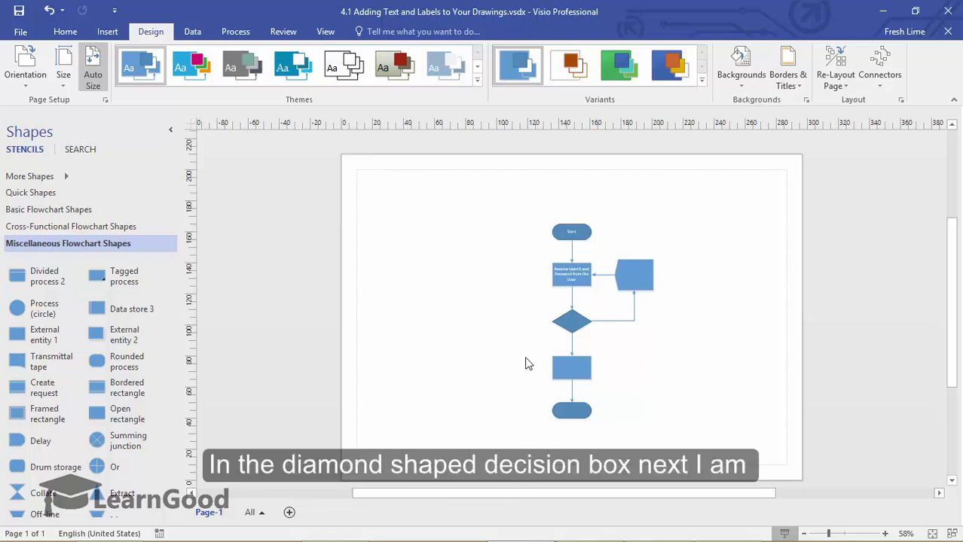
- Type 'Are the Username/Password VALID?' into the decision diamond and fit the page
double_click(567, 327)
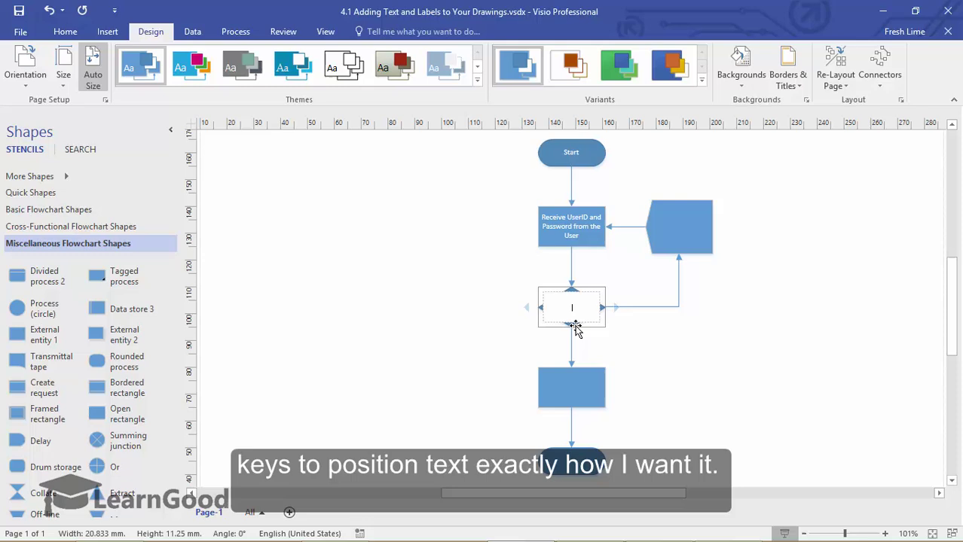
text(Are the Username/Password VALID?)
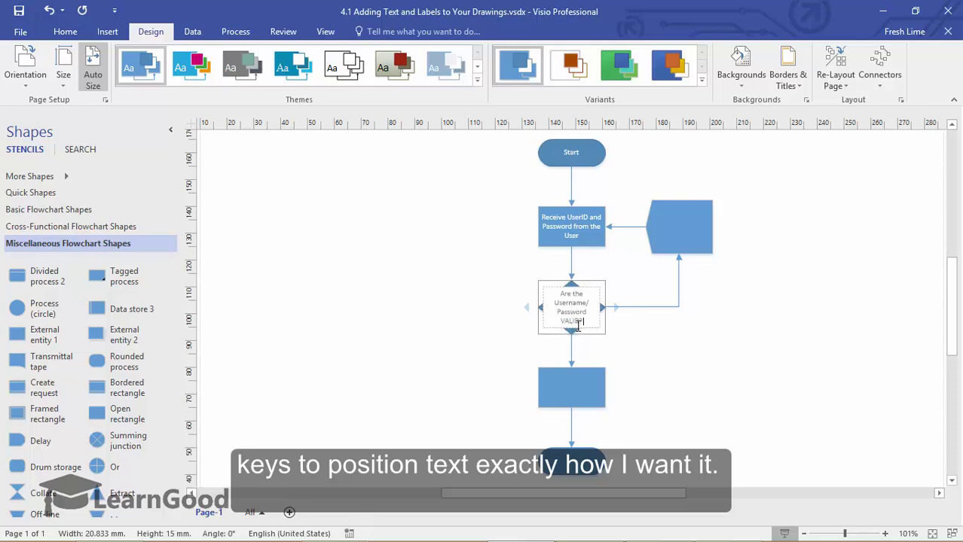
click(672, 329)
key(ctrl+shift+w)
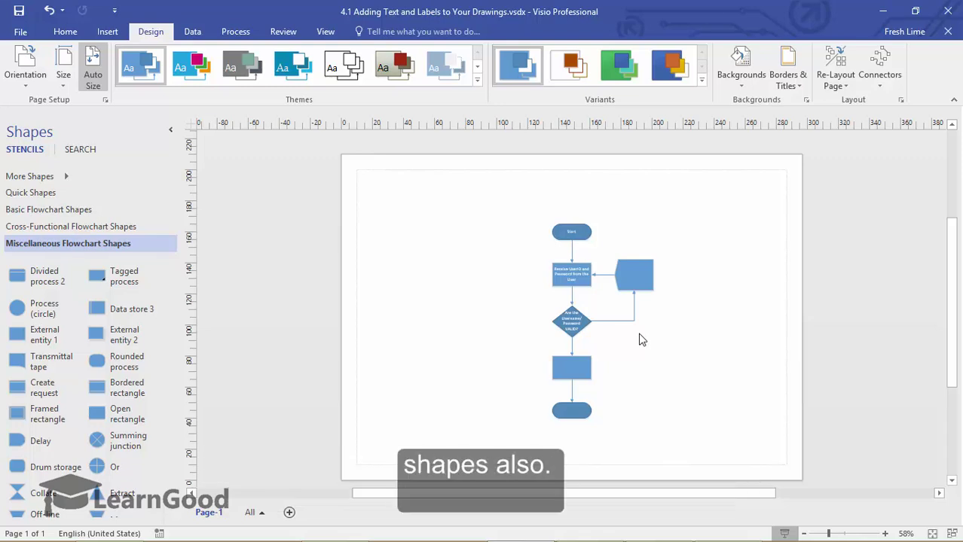
- Label the lower process rectangle 'Log the User into the System'
double_click(588, 373)
text(Log the User into the System)
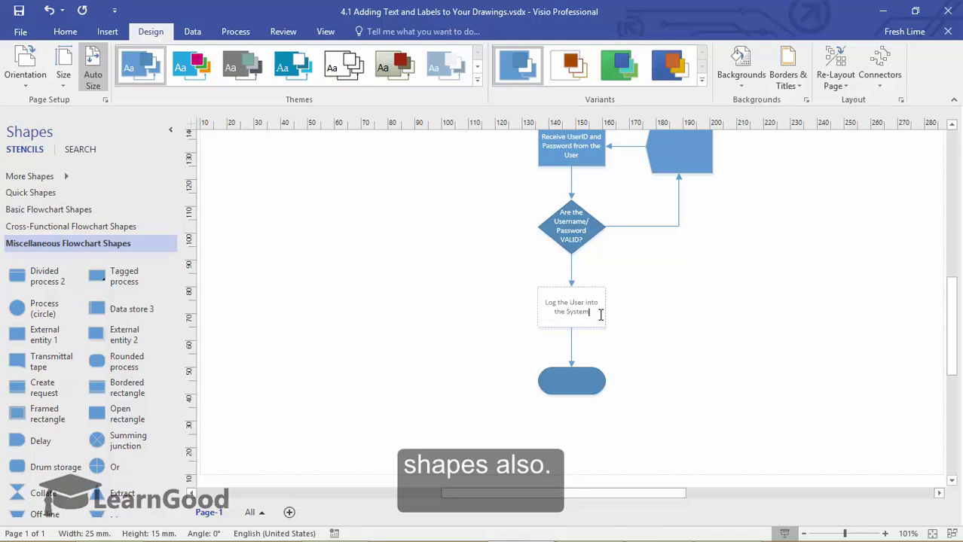
click(663, 329)
key(ctrl+shift+w)
- Label the right-hand error shape 'Display ERROR Message'
double_click(636, 272)
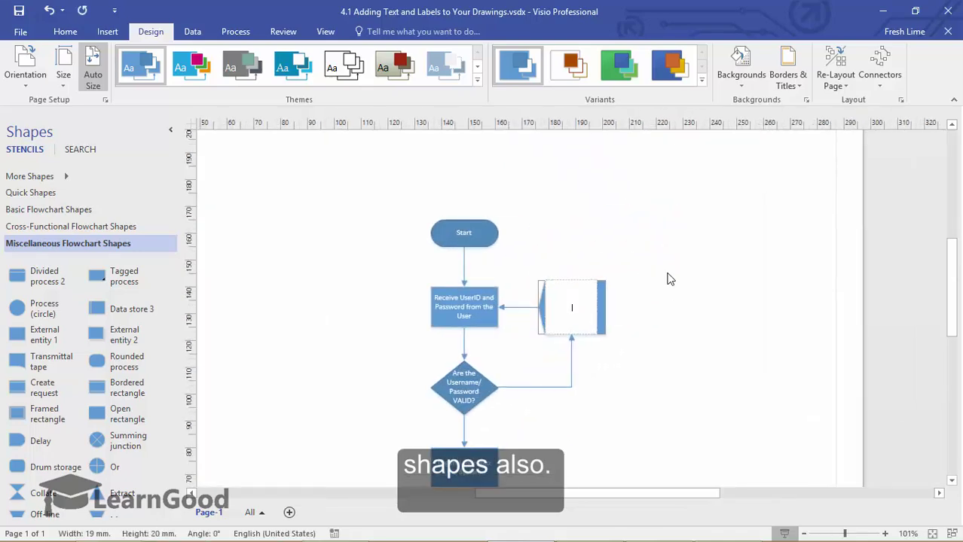
text(Display ERROR Message)
click(626, 367)
key(ctrl+shift+w)
- Label the bottom terminator 'End' and fit the page in view
double_click(573, 406)
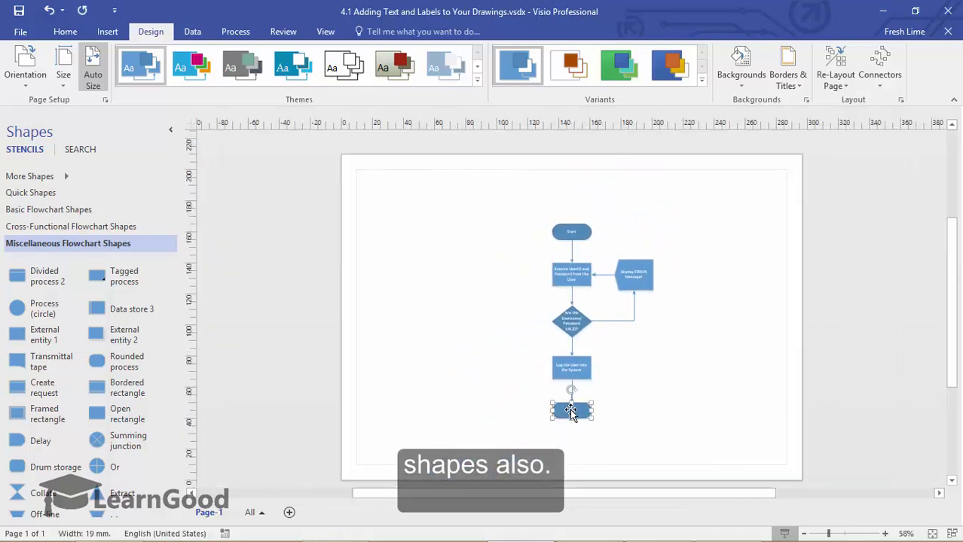
text(End)
key(Escape)
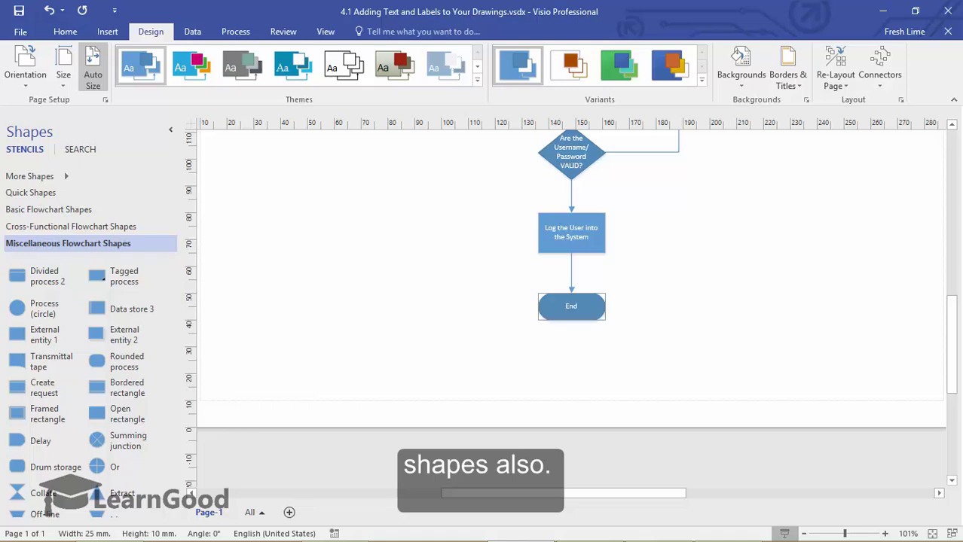
click(722, 333)
key(ctrl+shift+w)
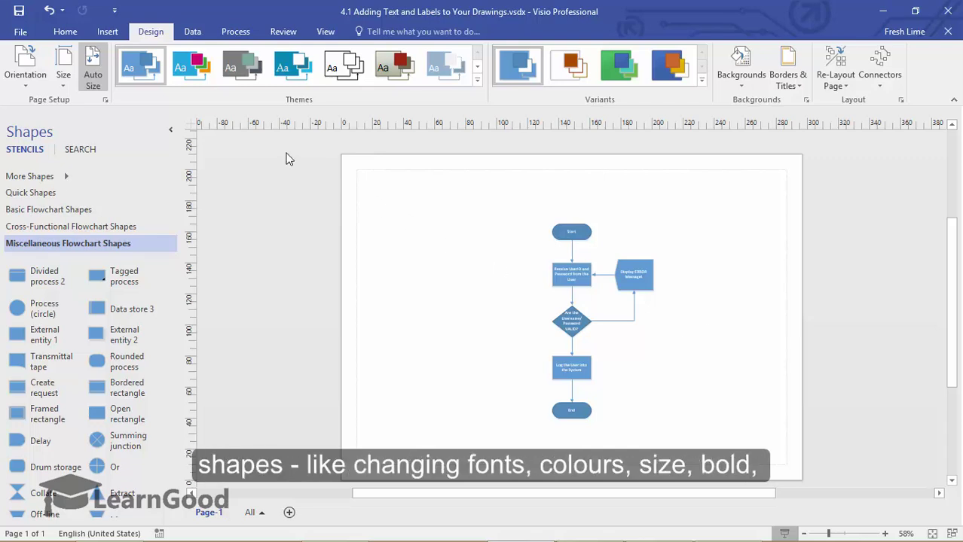
- Switch to the Home ribbon tab for font, paragraph and shape-style options
click(78, 32)
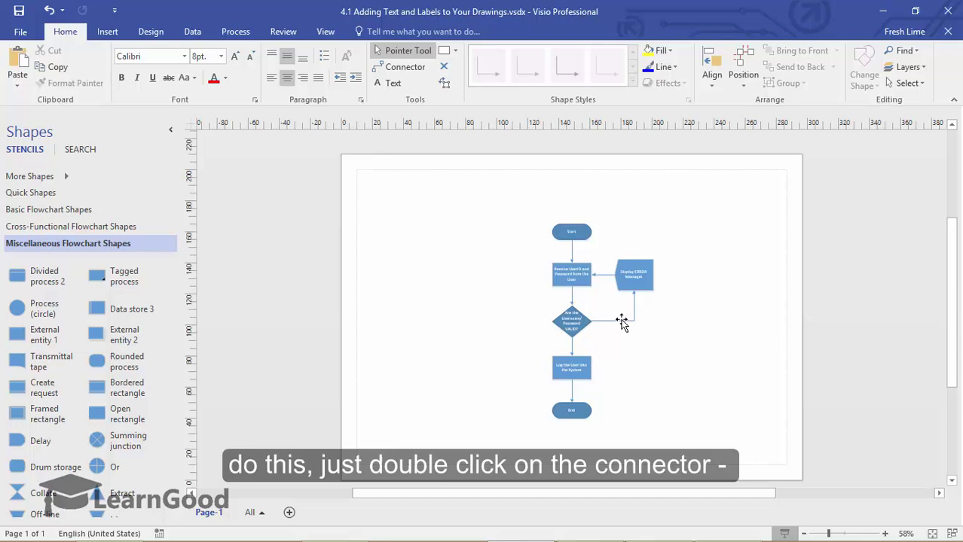
- Add the label 'Yes' to the connector running down from the diamond to the login step
click(571, 345)
double_click(571, 345)
text(Yes)
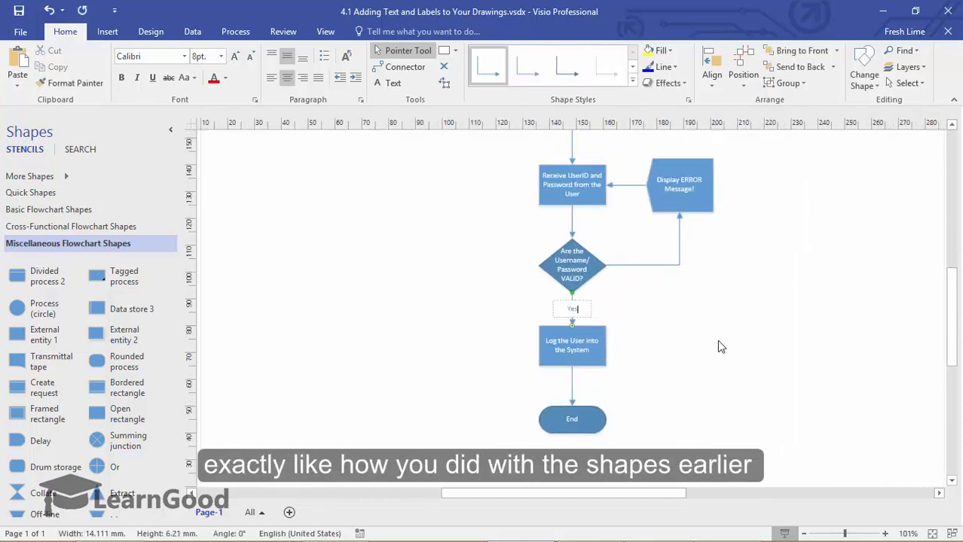
click(651, 306)
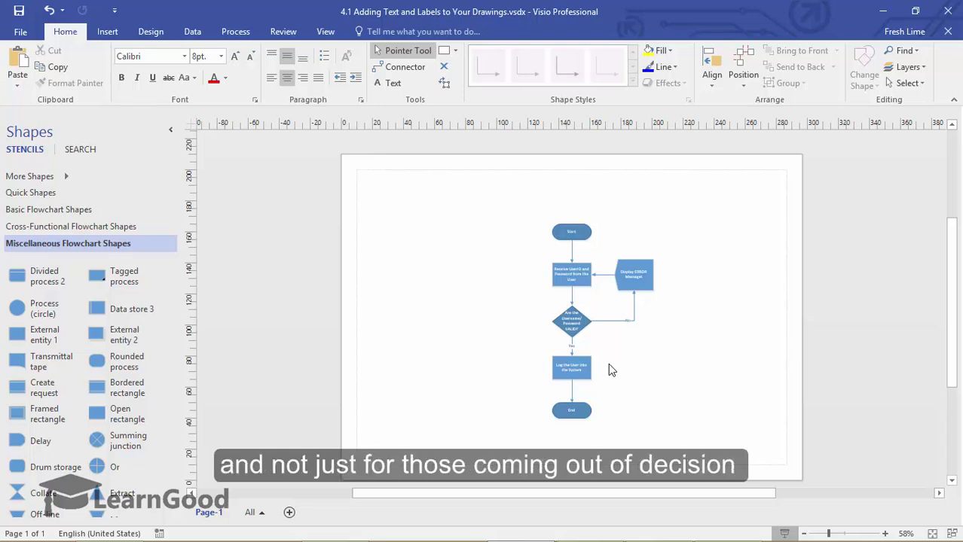
- Draw a wide horizontal text box above Start and begin typing the heading 'LearnGood.in'
click(885, 534)
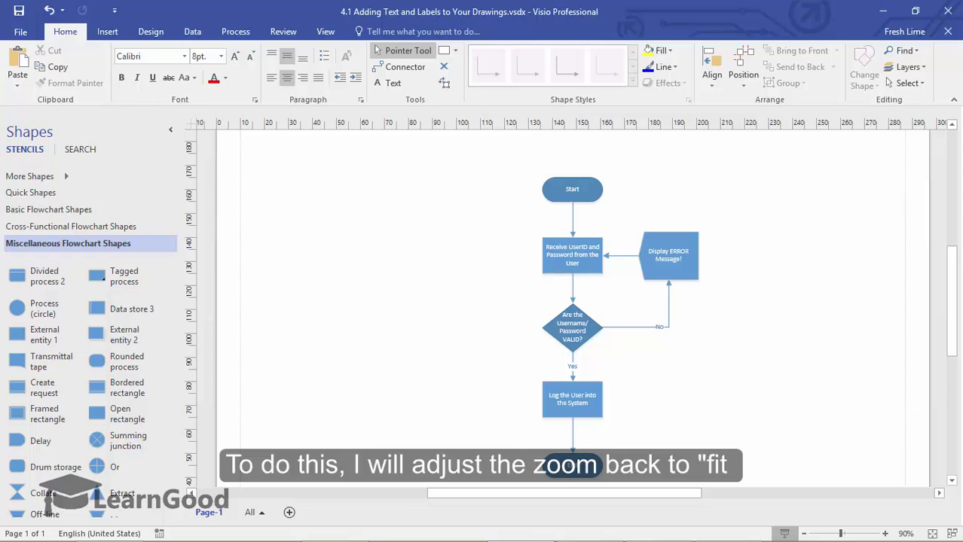
click(932, 534)
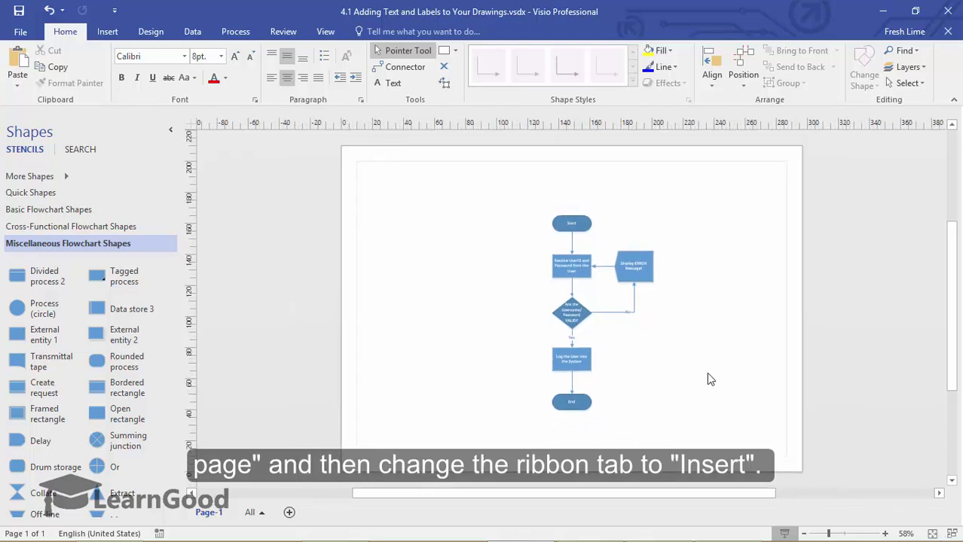
click(107, 31)
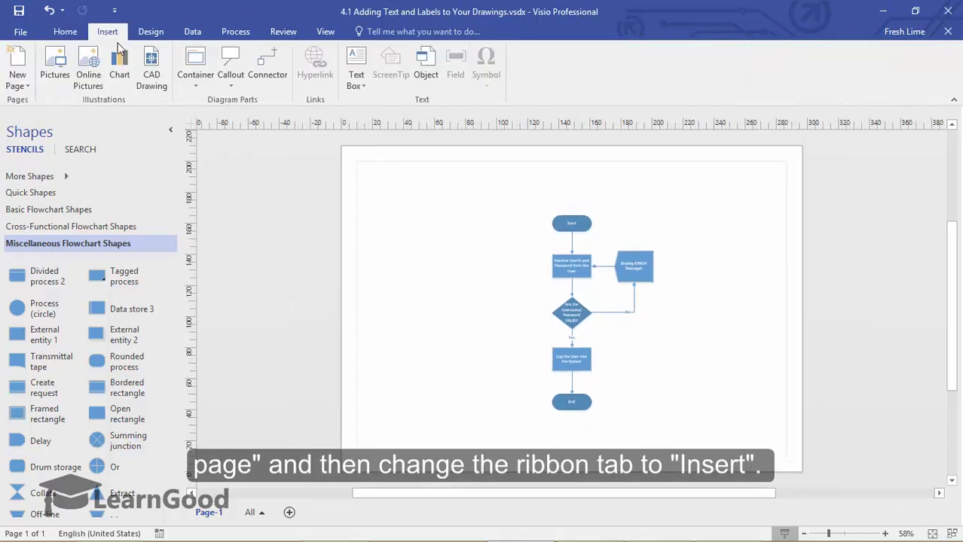
click(360, 69)
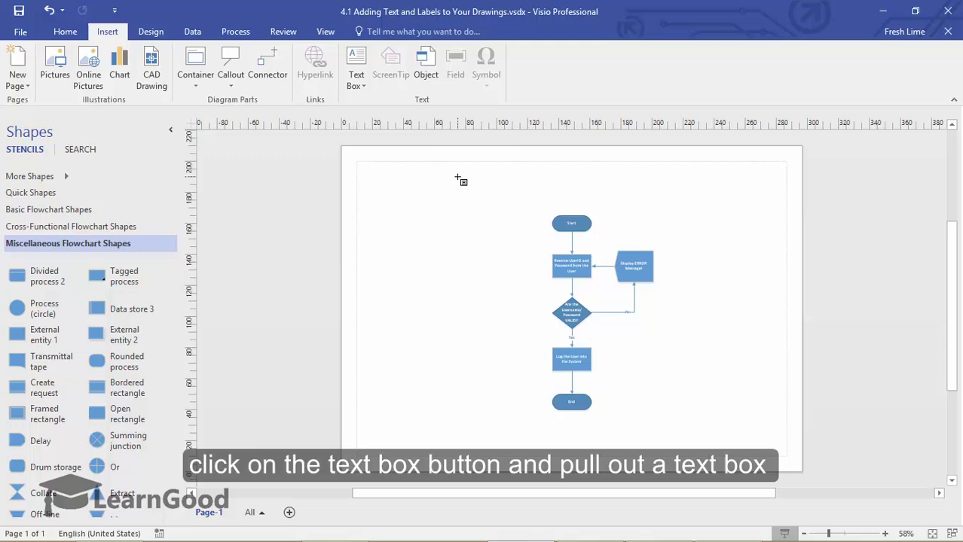
drag(482, 176, 681, 200)
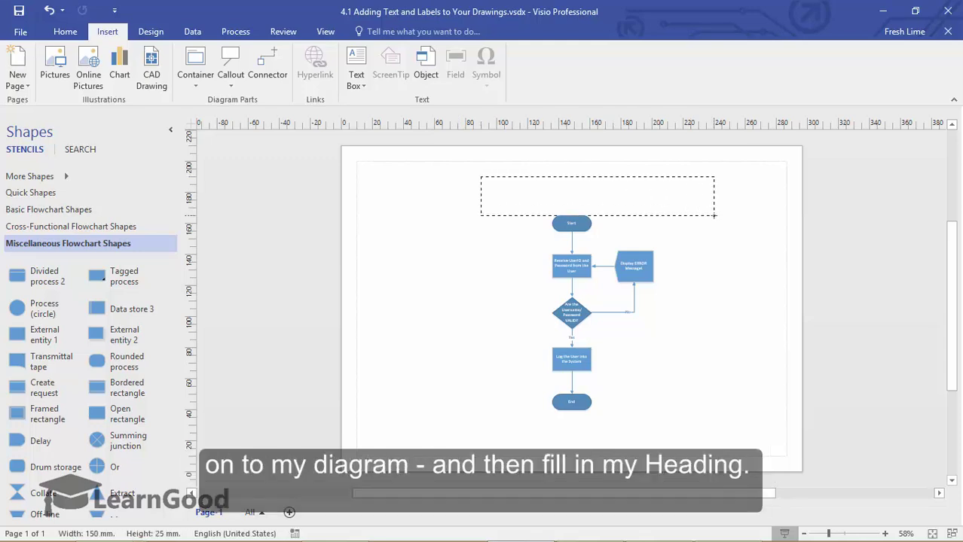
text(LearnGood.in)
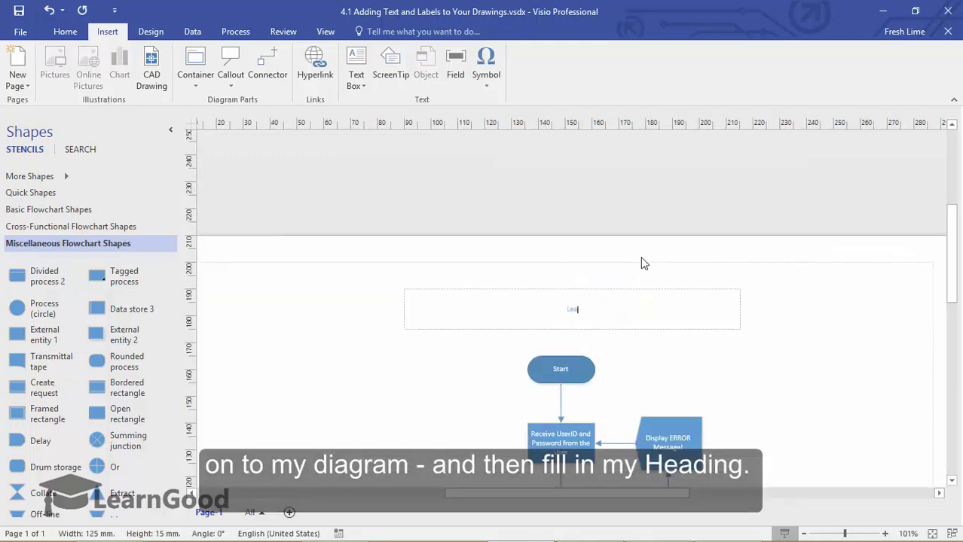